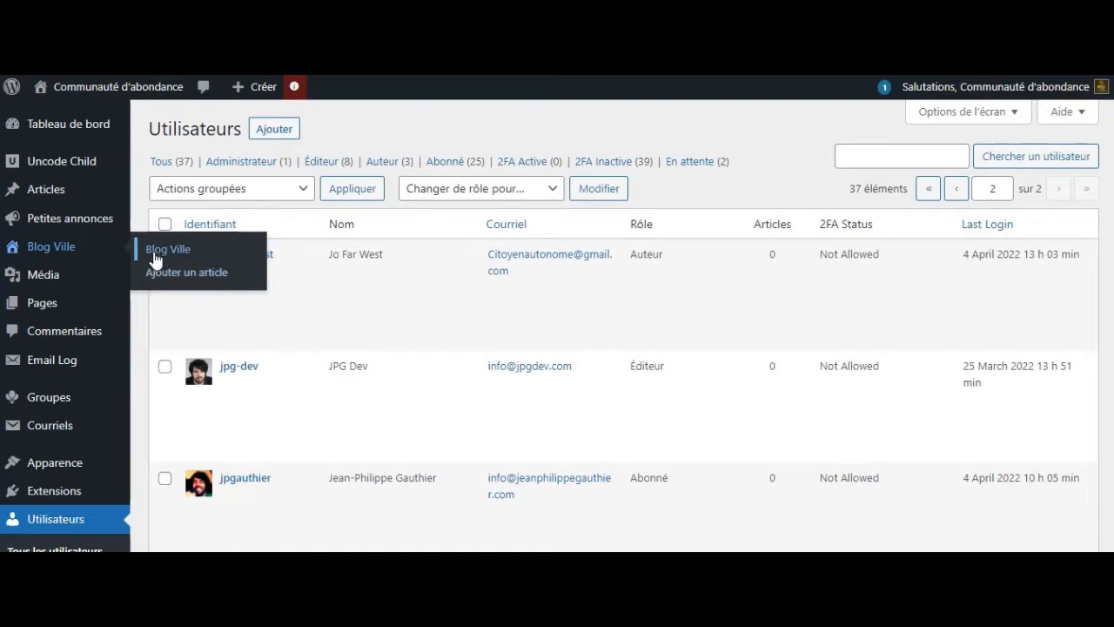
Open the Blog Ville article list and start a new article there
mouse_move(44, 218)
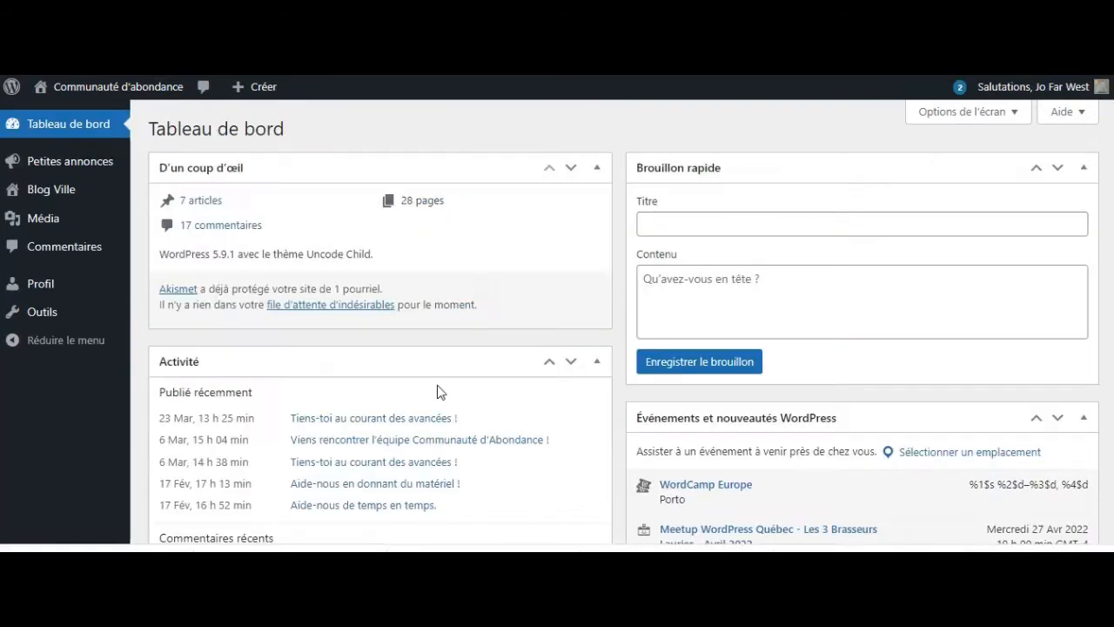
mouse_move(67, 193)
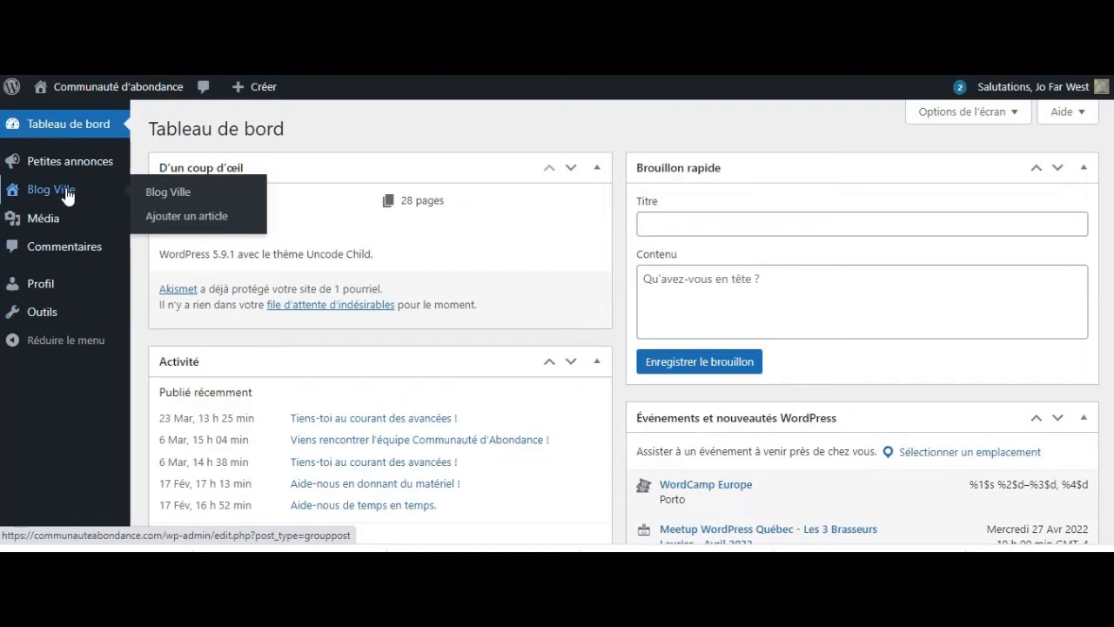
mouse_move(43, 219)
left_click(174, 192)
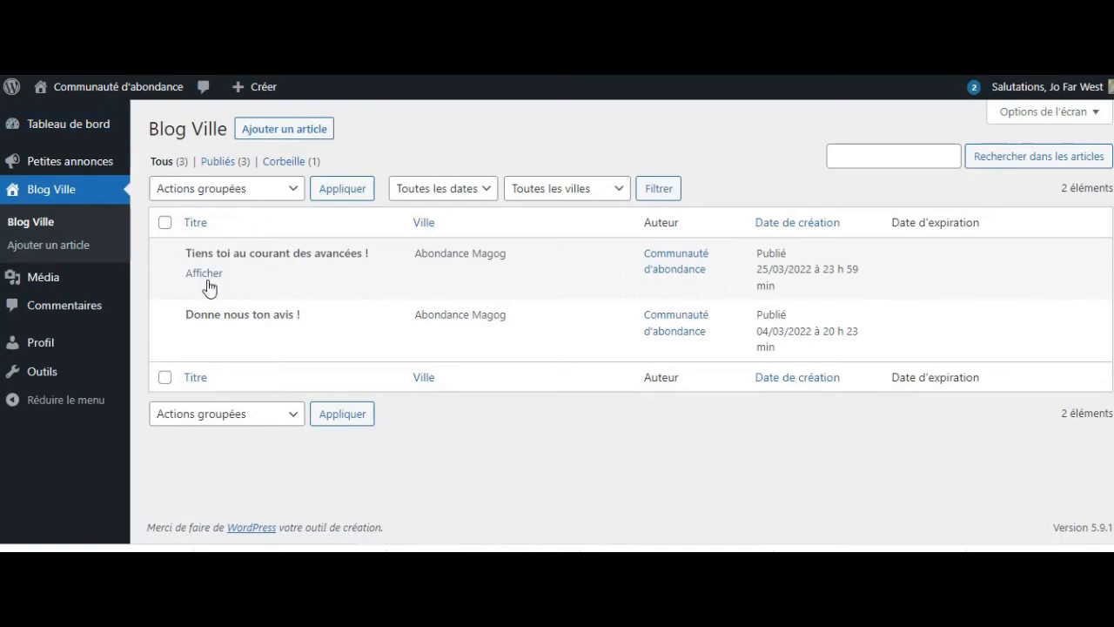
left_click(45, 246)
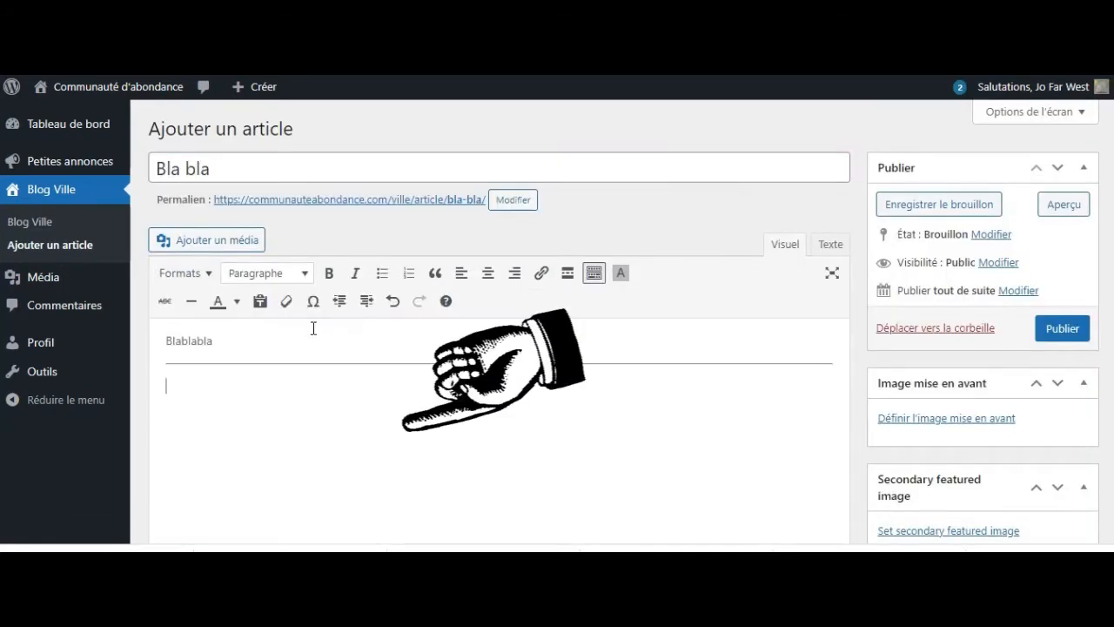
Assign the new Blog Ville article to the city Abondance Magog
scroll(314, 377, "down", 3)
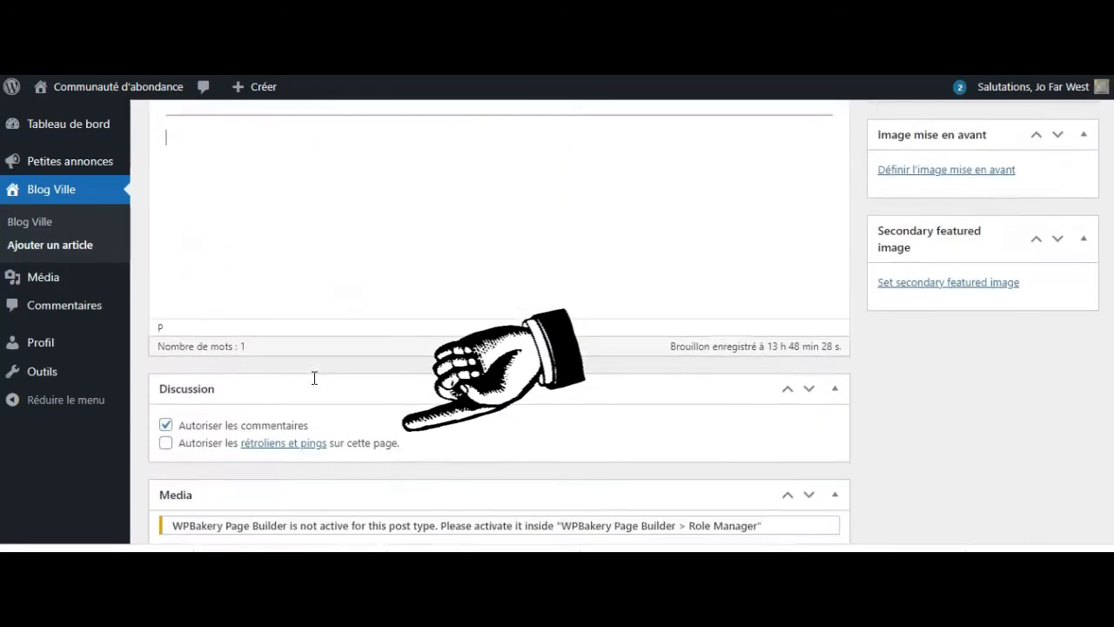
scroll(313, 378, "down", 8)
scroll(316, 392, "down", 2)
left_click(329, 440)
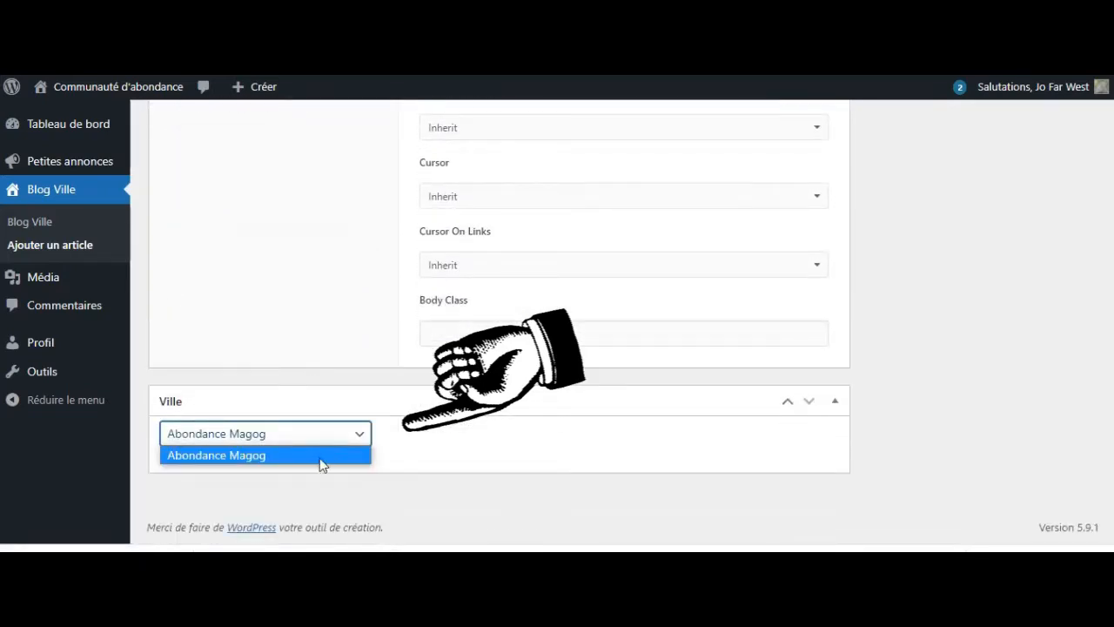
left_click(326, 454)
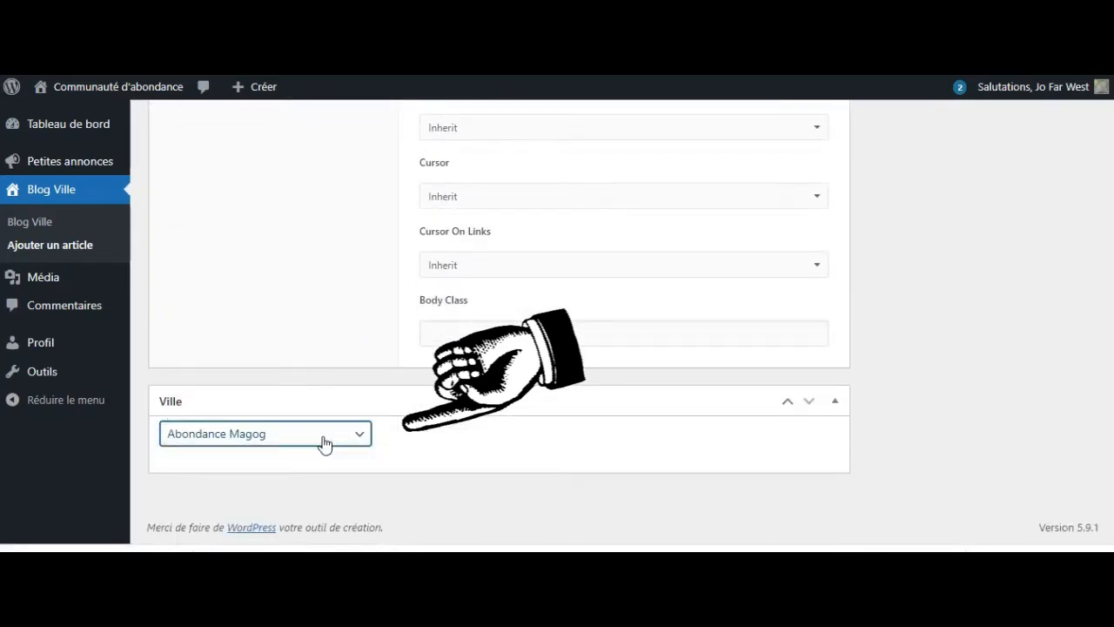
scroll(363, 424, "up", 2)
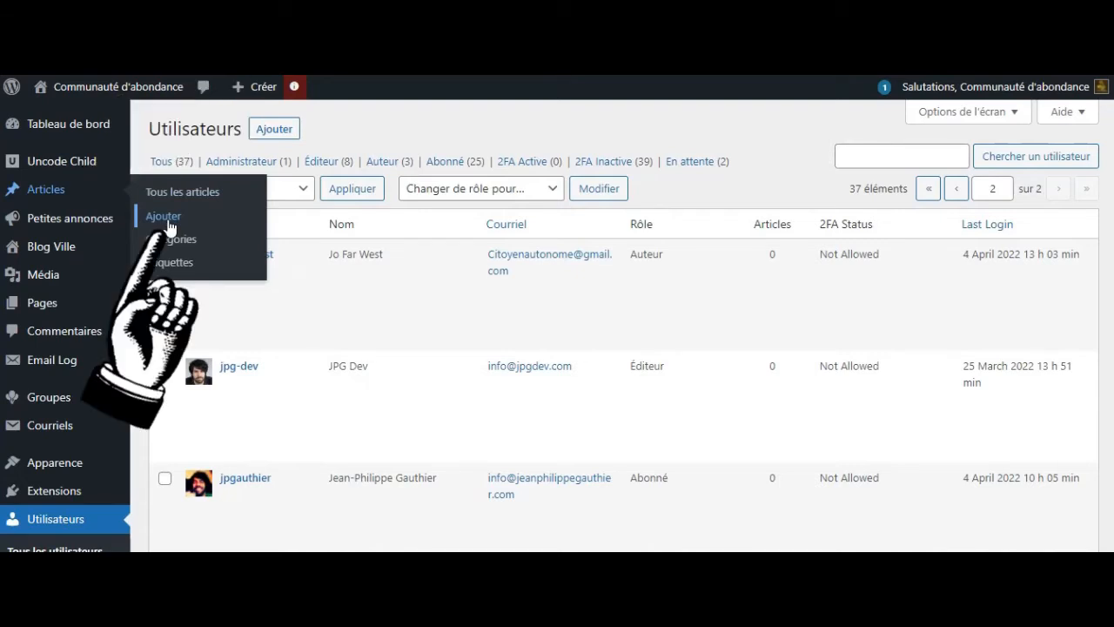
Create a new general article titled "Bla bla" with the body text "Blablabla"
left_click(169, 225)
type("Bla bla")
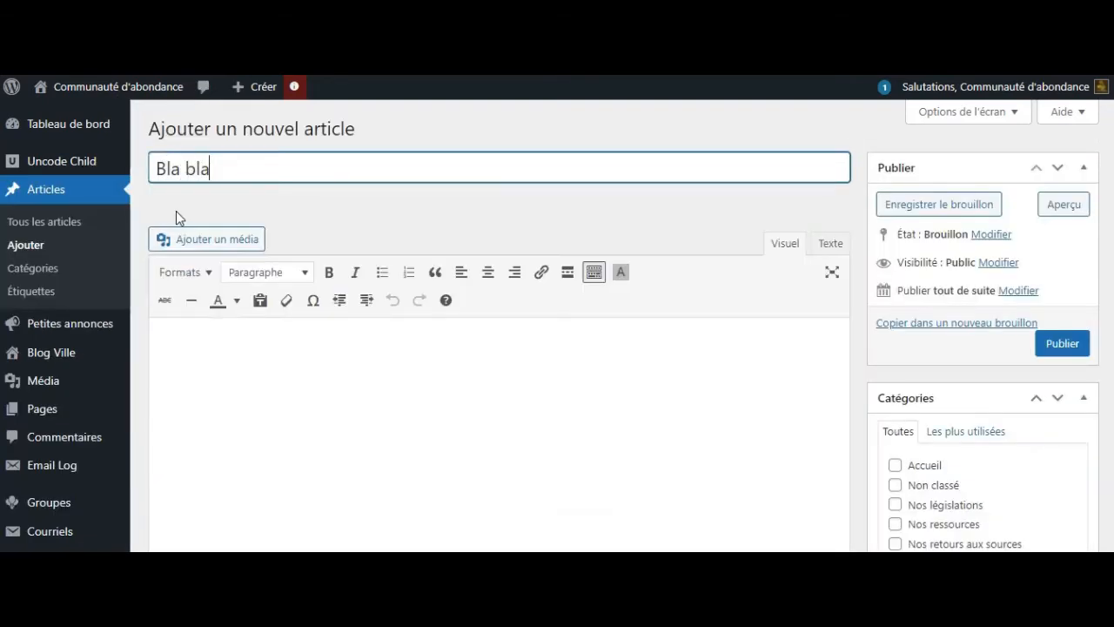
left_click(292, 338)
type("Blablabla")
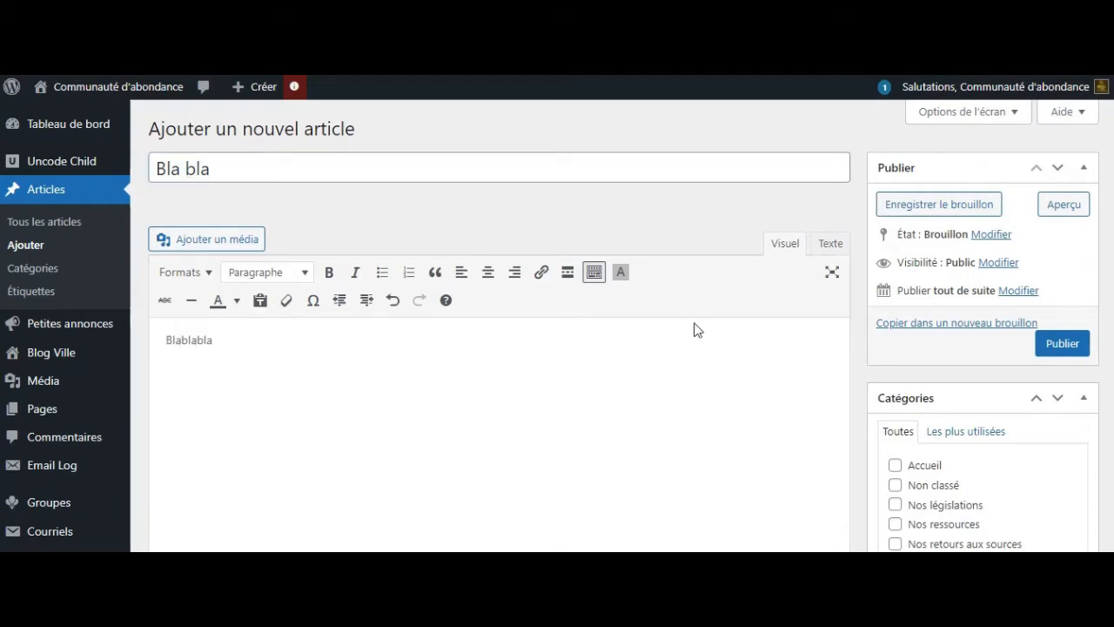
Upload the green Communauté d'abondance logo with sunflower and hands and set it as the article's featured image
scroll(964, 352, "down", 4)
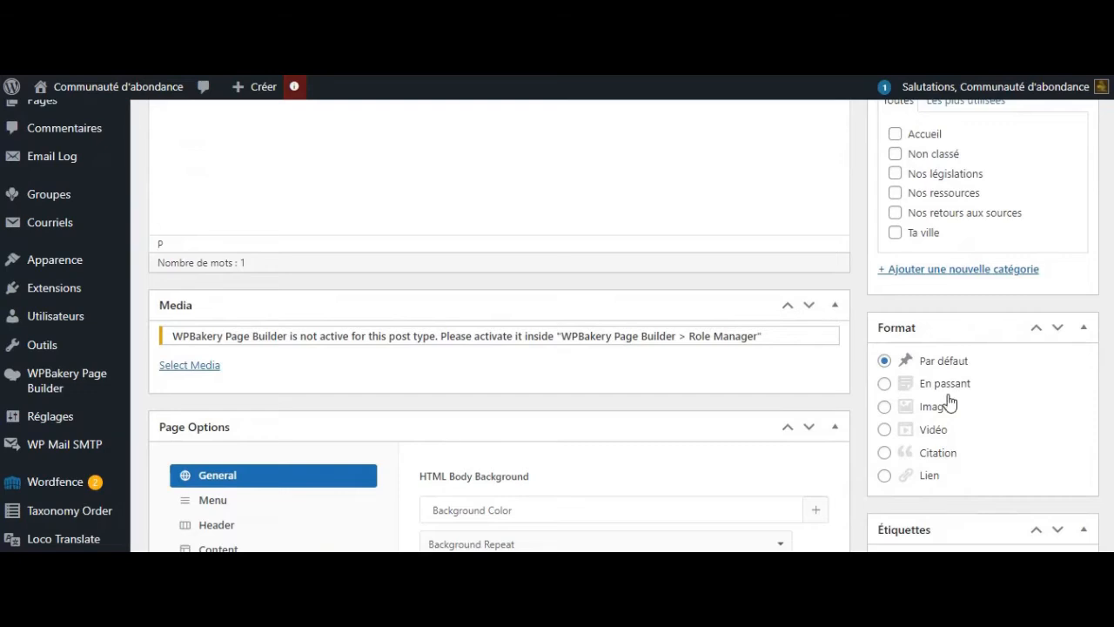
scroll(948, 401, "down", 1)
left_click(958, 481)
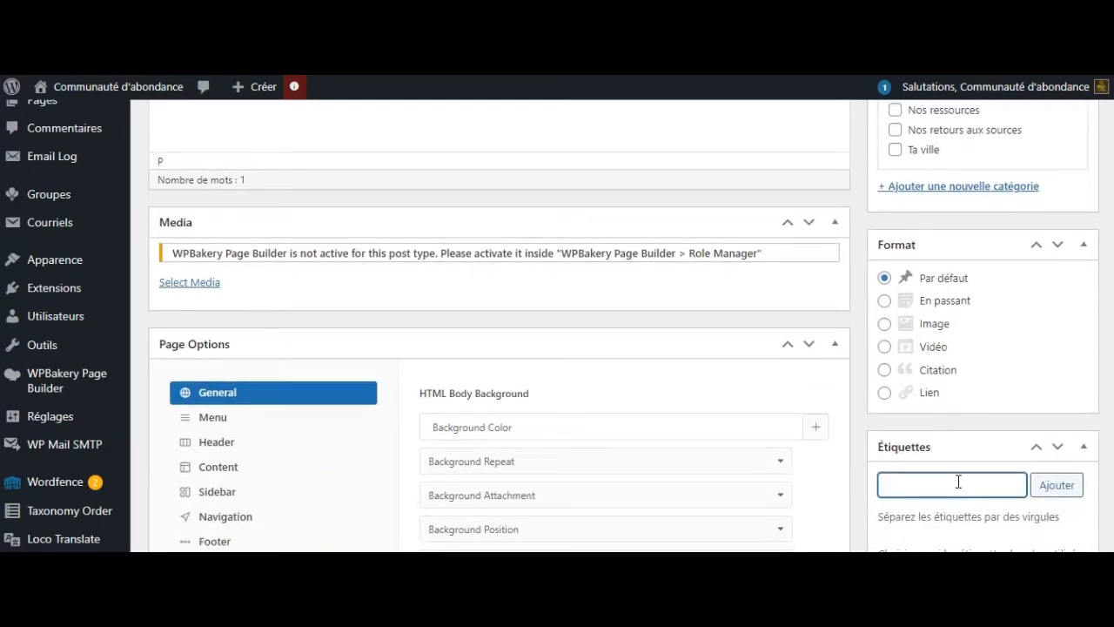
scroll(957, 482, "down", 2)
left_click(957, 475)
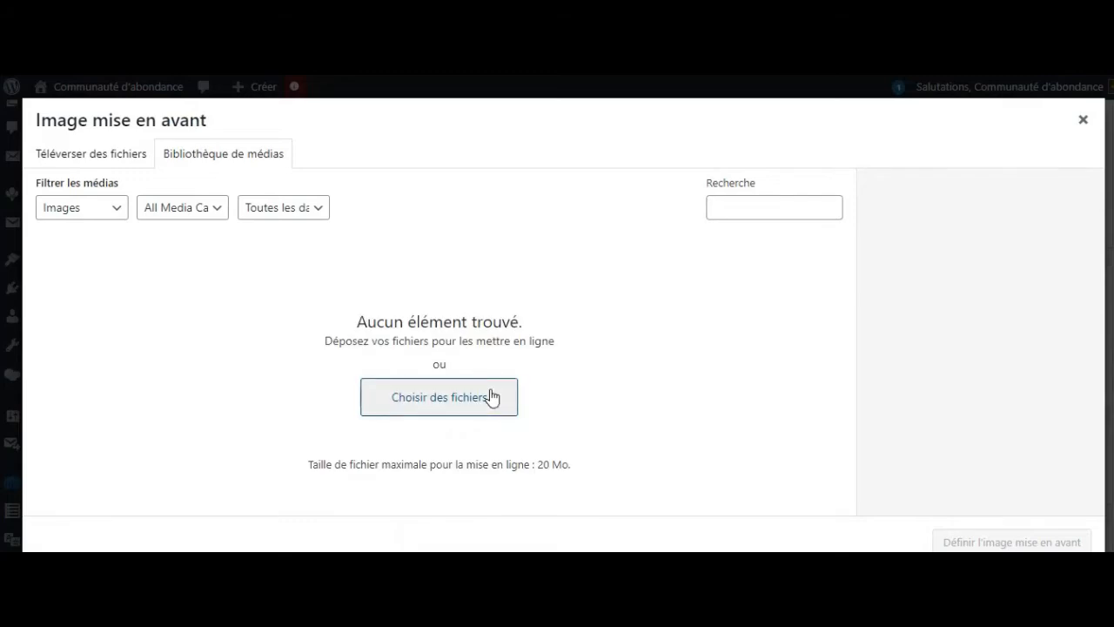
left_click(493, 395)
left_click(391, 248)
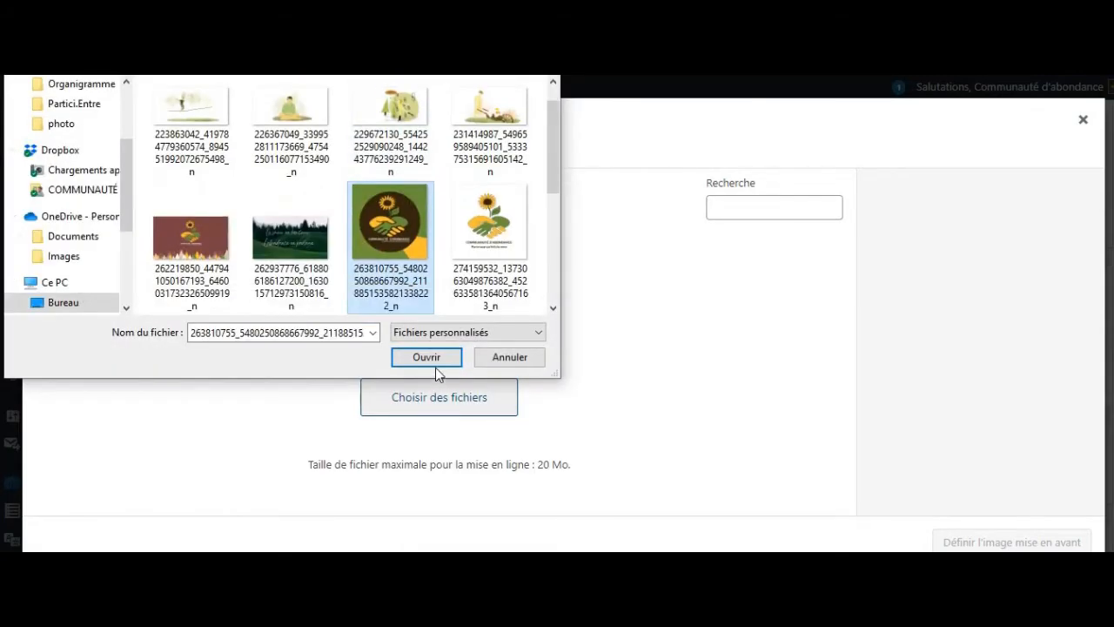
left_click(435, 365)
scroll(1020, 396, "down", 2)
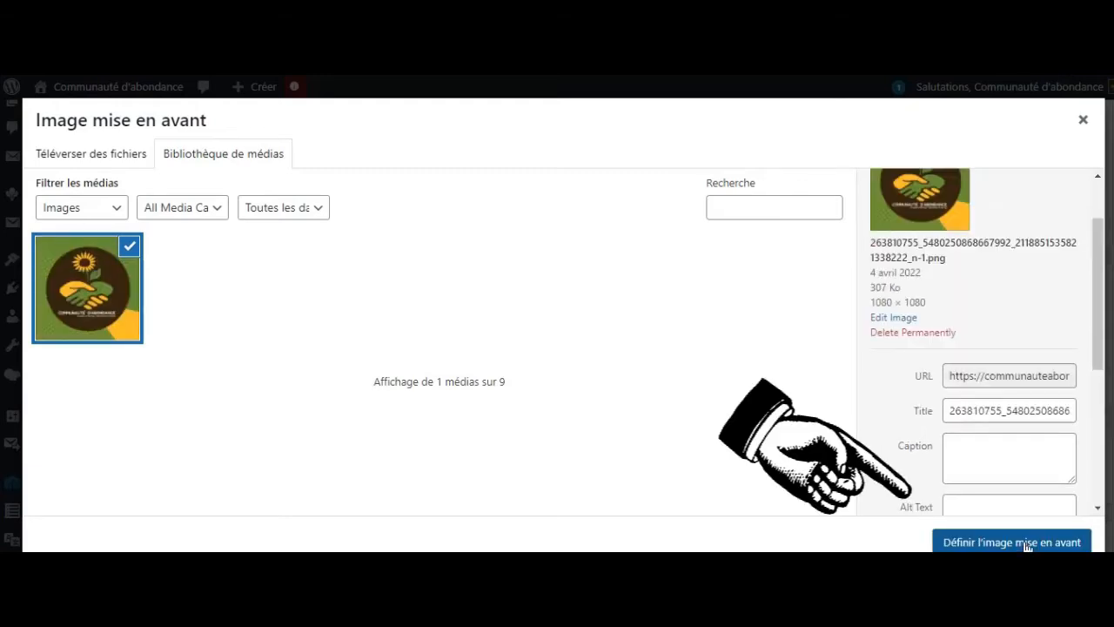
left_click(1027, 543)
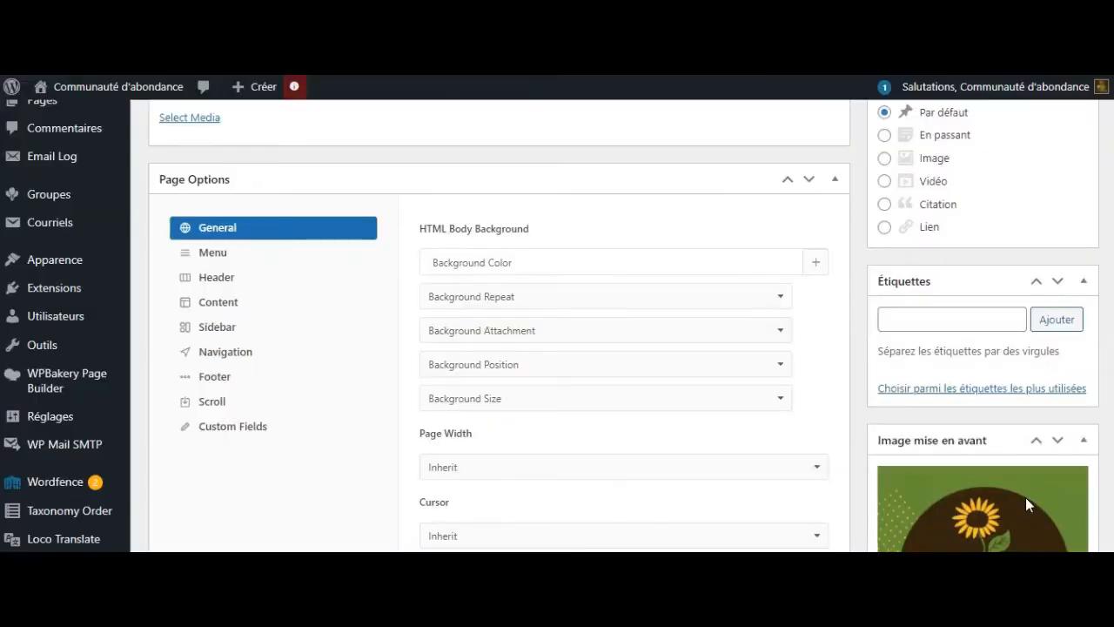
Assign the "Bla bla" article to the Accueil category
scroll(1028, 503, "down", 4)
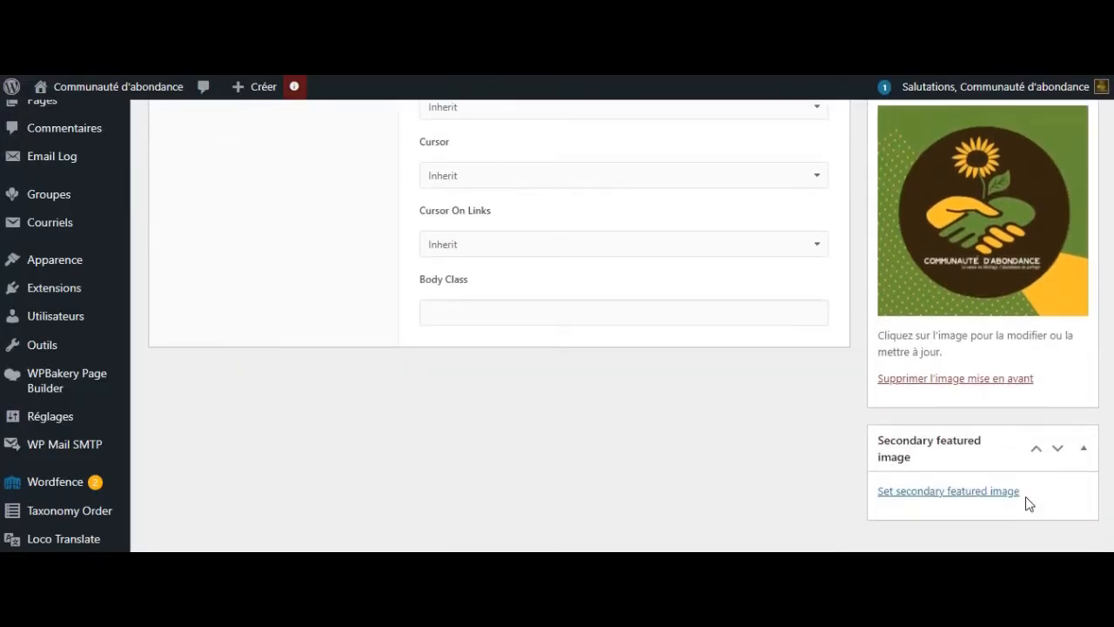
scroll(1027, 497, "down", 1)
scroll(1028, 493, "up", 5)
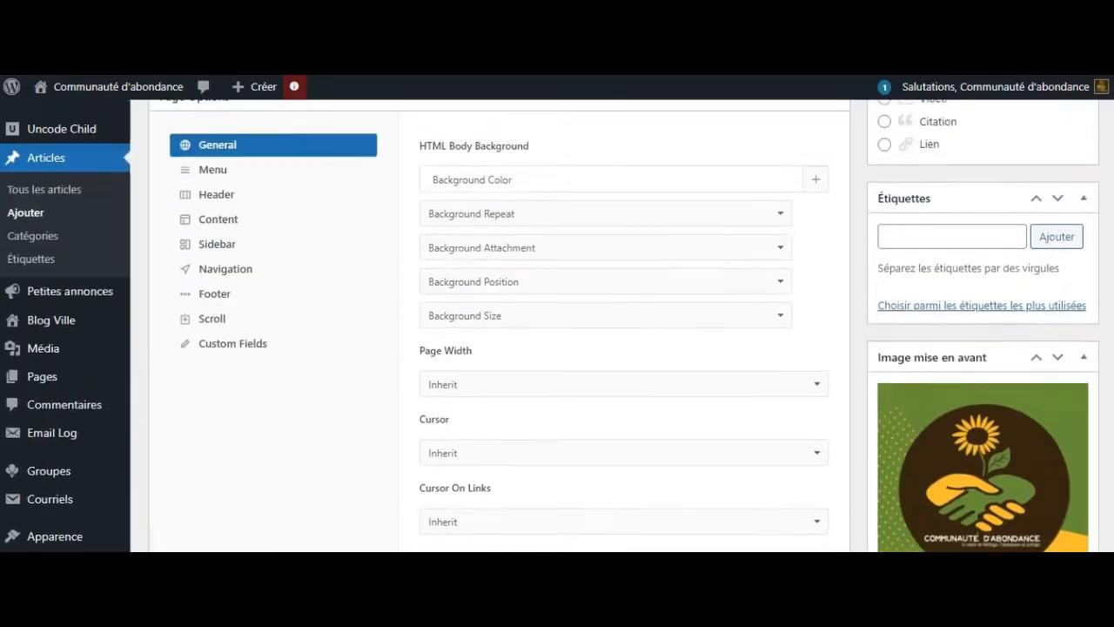
scroll(1027, 492, "up", 5)
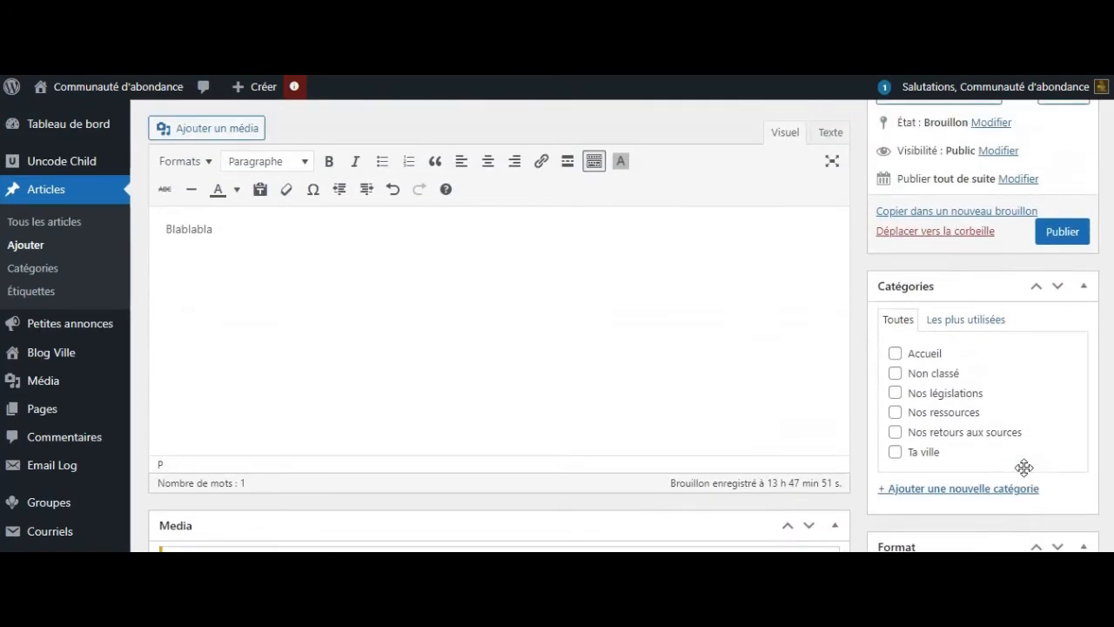
left_click(920, 357)
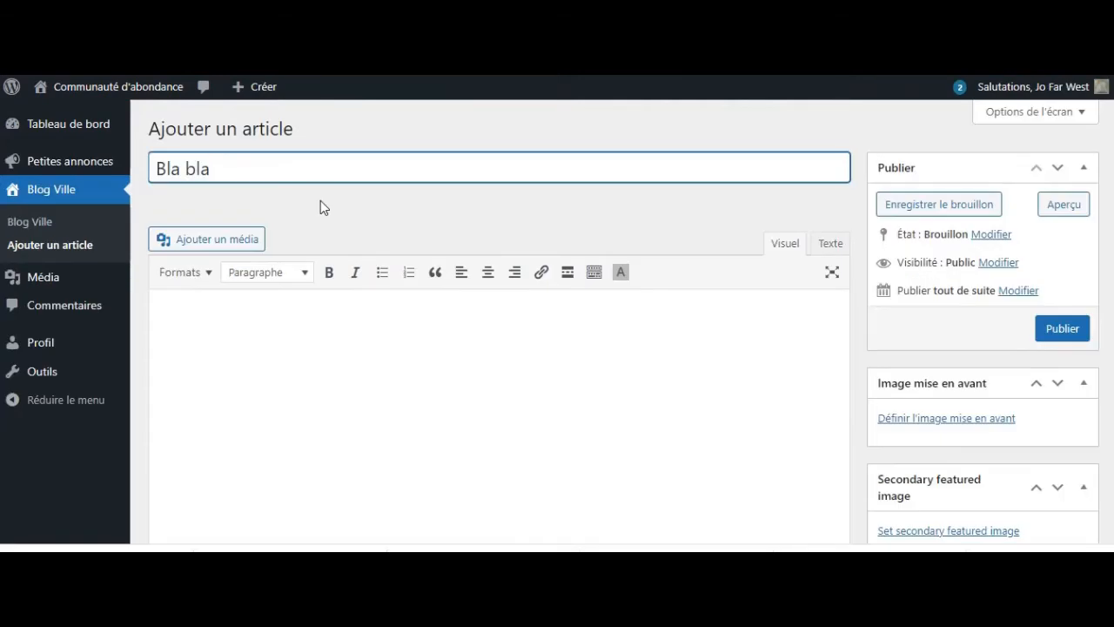
Enter "Blablabla" as the body text of the Blog Ville article titled "Bla bla"
left_click(384, 314)
type("Blablabla")
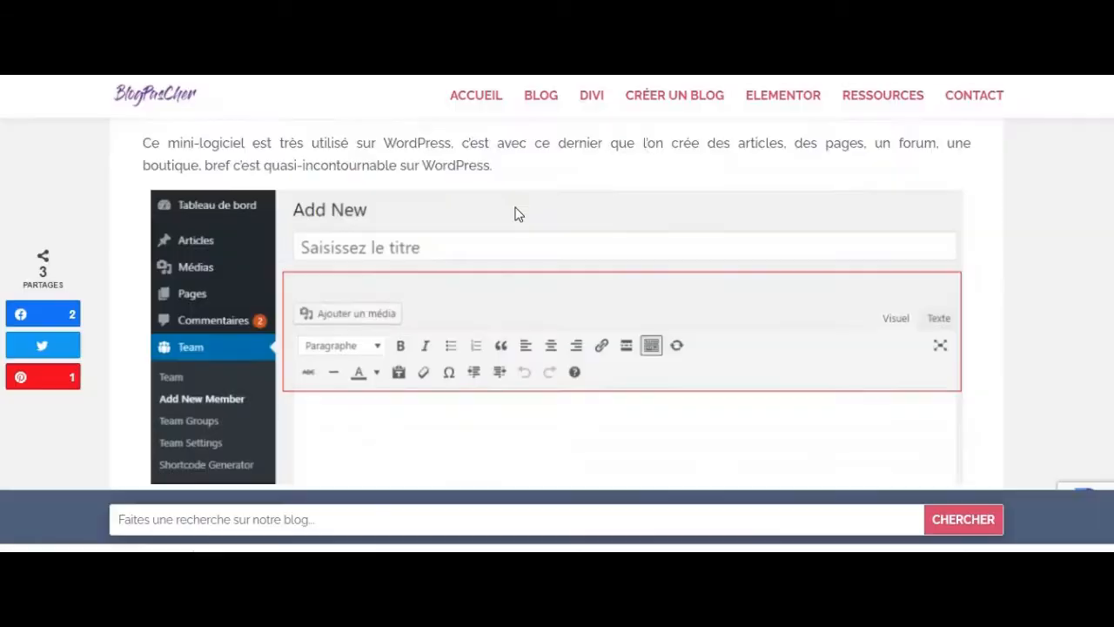
Read through the BlogPasCher guide to the WordPress visual editor, including its extra toolbar options and full-screen mode
scroll(517, 216, "down", 5)
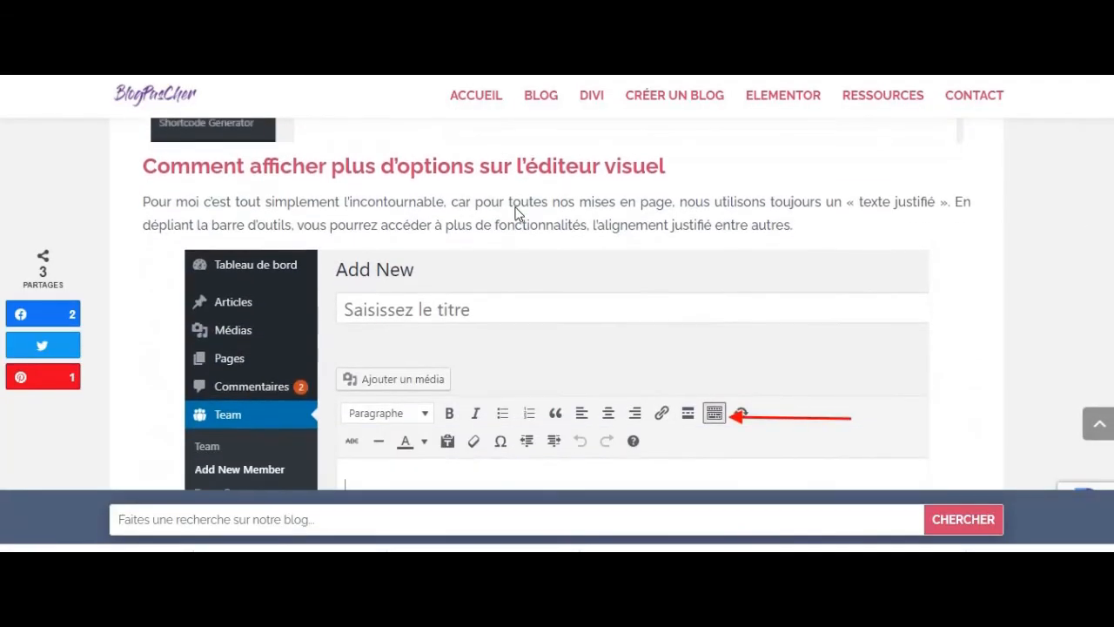
scroll(517, 216, "down", 8)
scroll(517, 213, "down", 8)
scroll(517, 215, "down", 10)
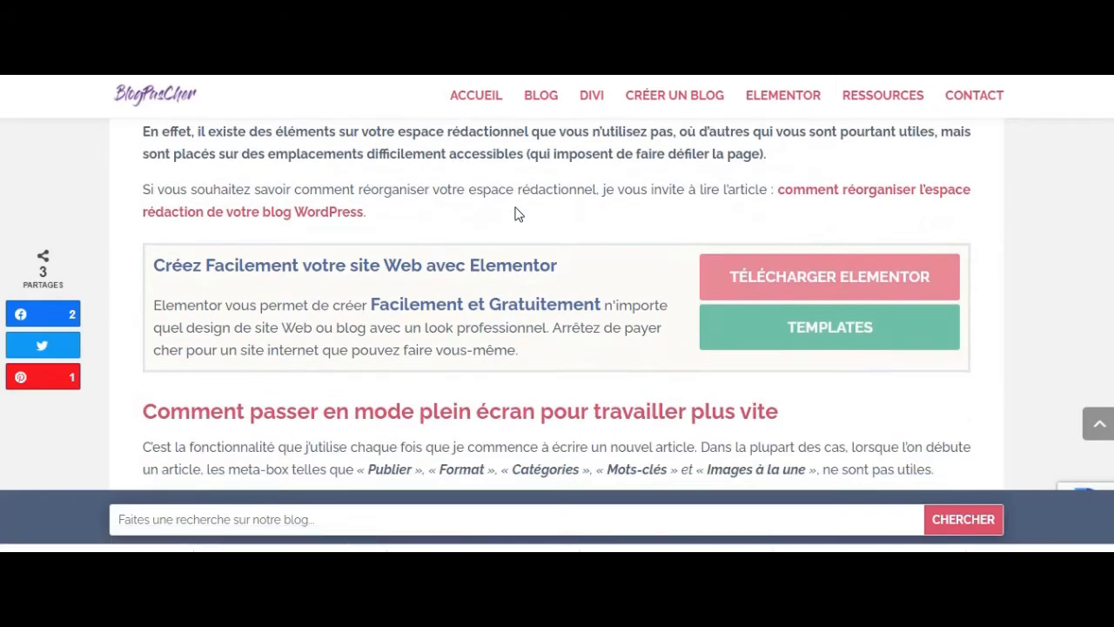
scroll(517, 215, "down", 7)
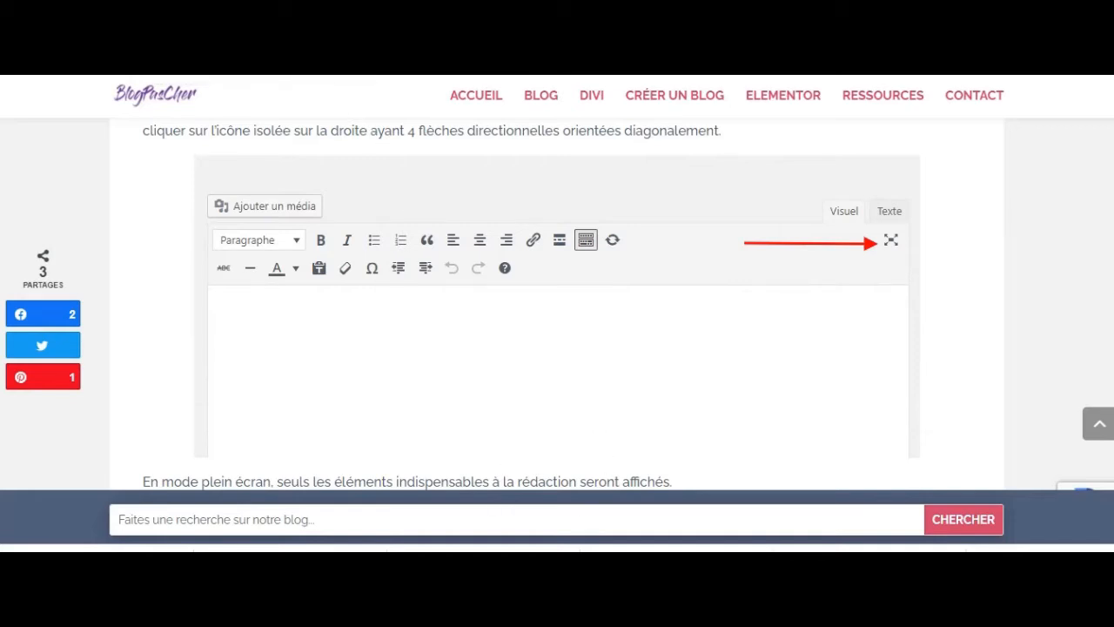
mouse_move(745, 610)
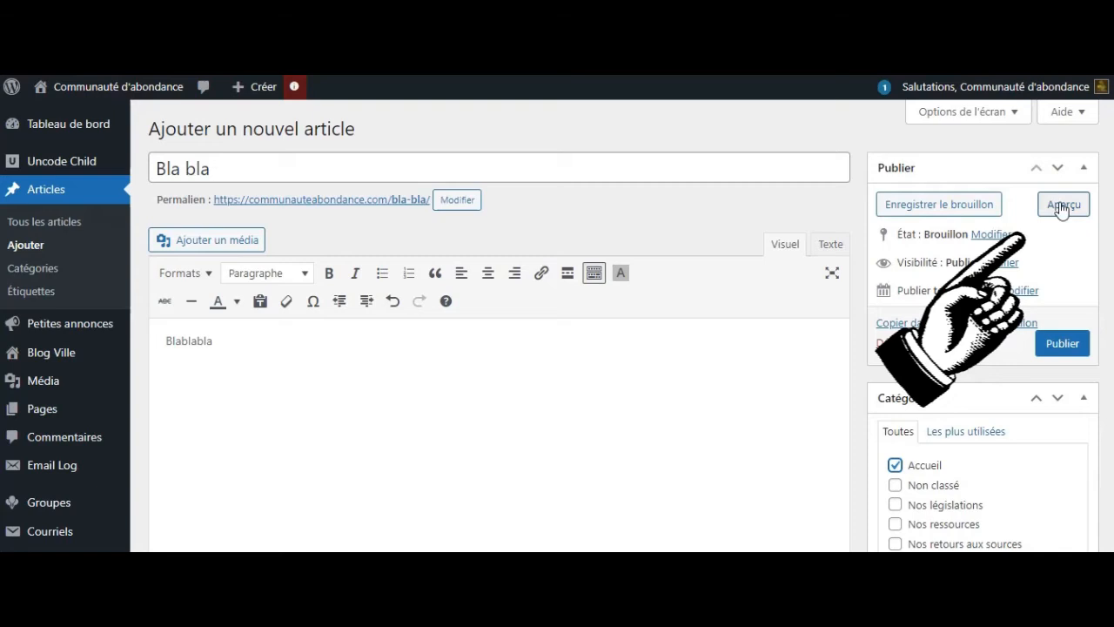
Preview the "Bla bla" article and look over its header and body text
left_click(1062, 206)
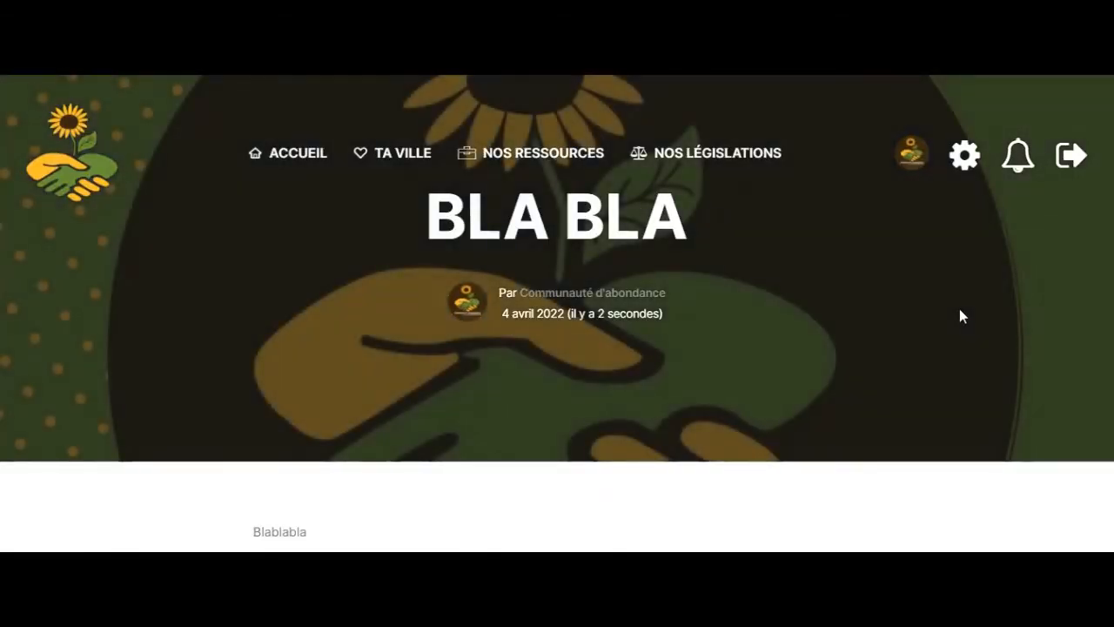
scroll(962, 316, "down", 1)
scroll(961, 315, "down", 4)
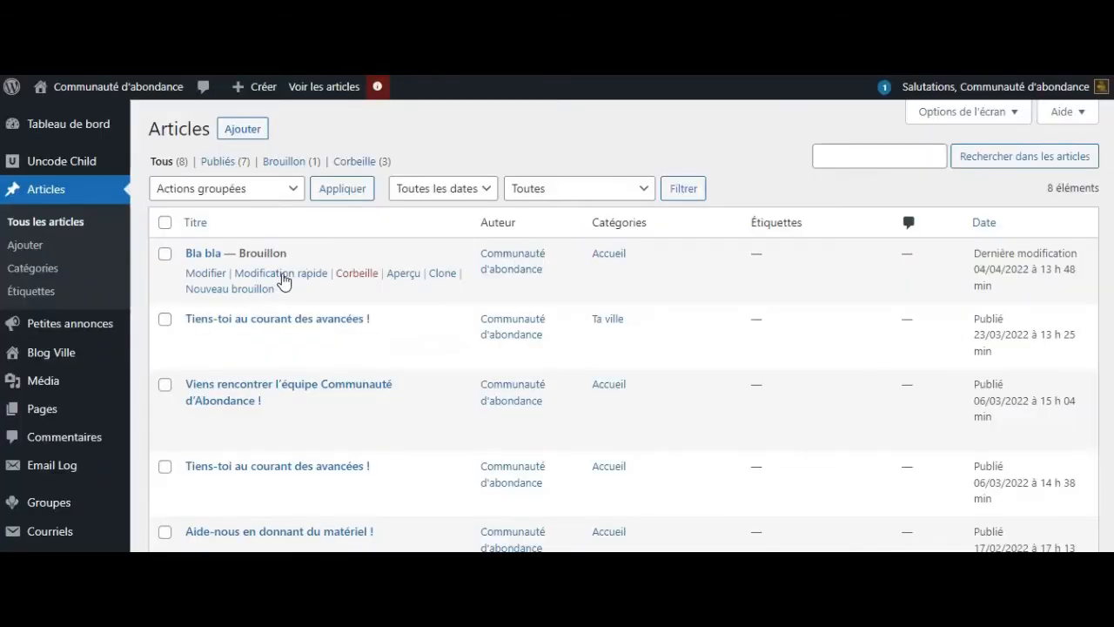
left_click(284, 275)
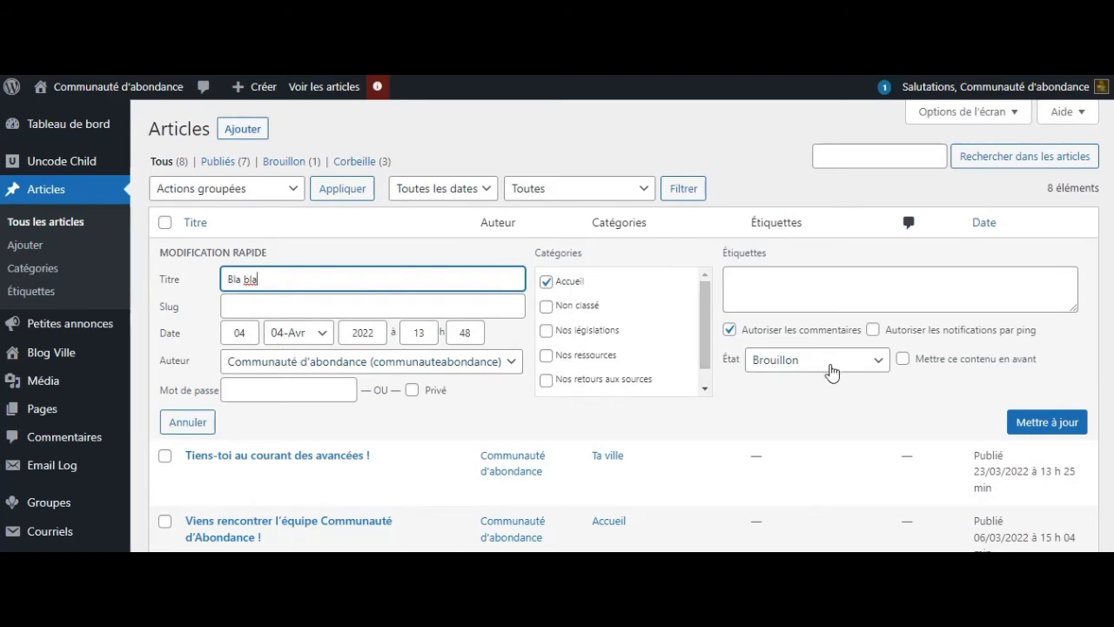
left_click(830, 367)
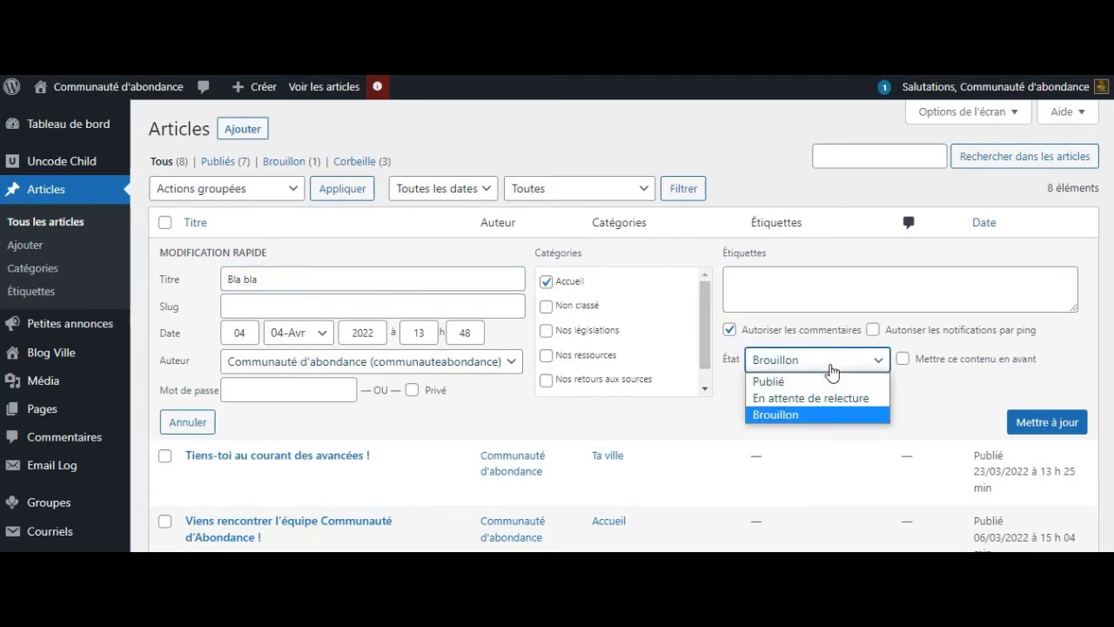
left_click(803, 415)
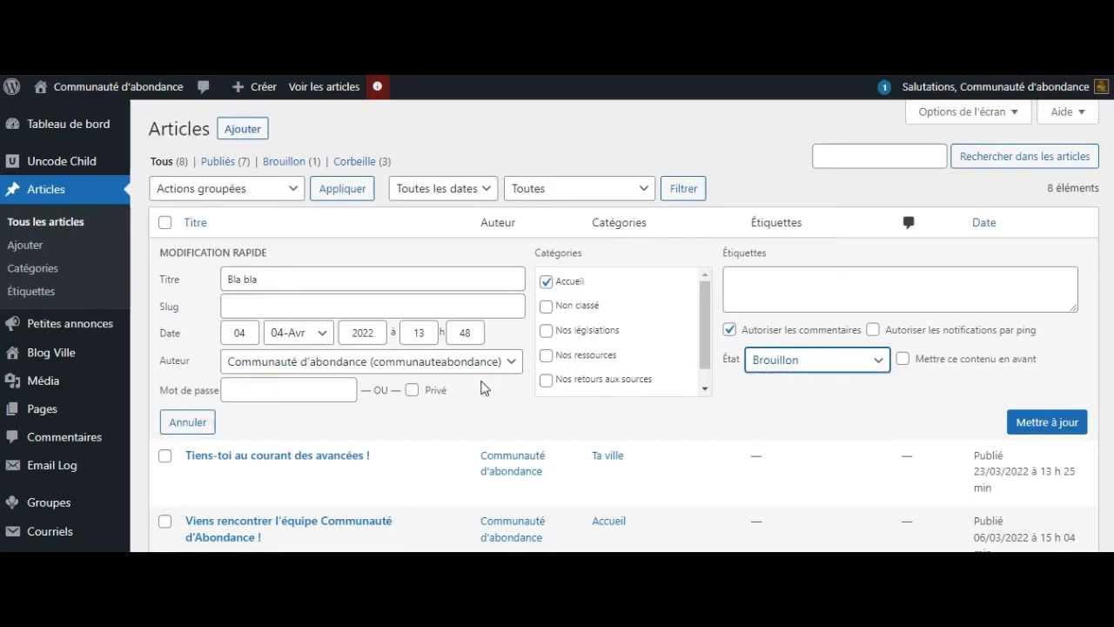
left_click(212, 422)
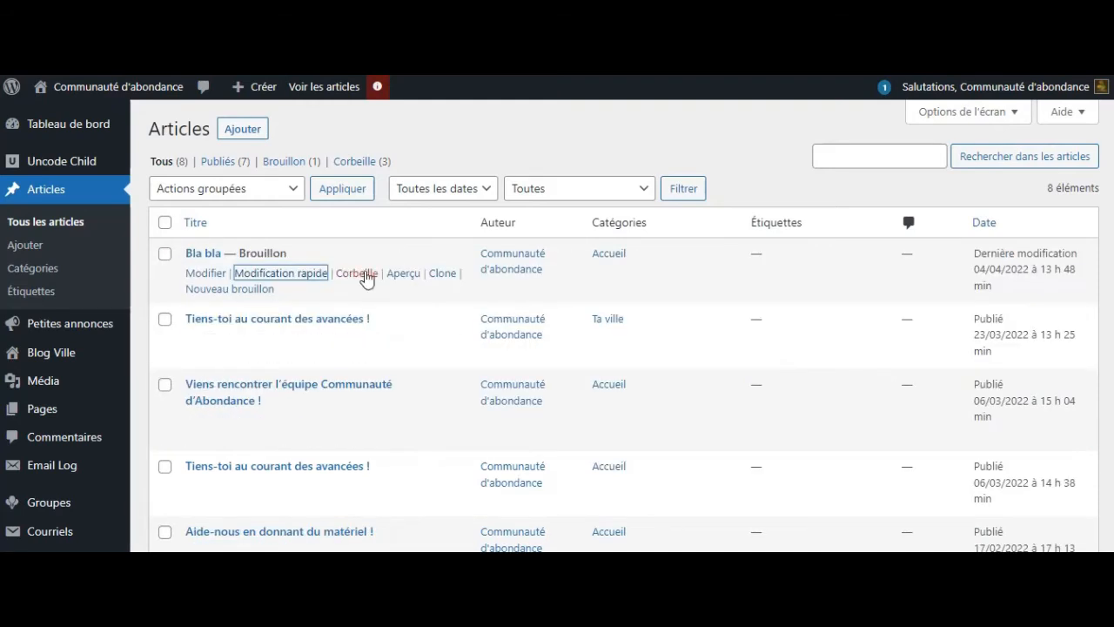
Move the "Bla bla" draft to the trash
left_click(358, 273)
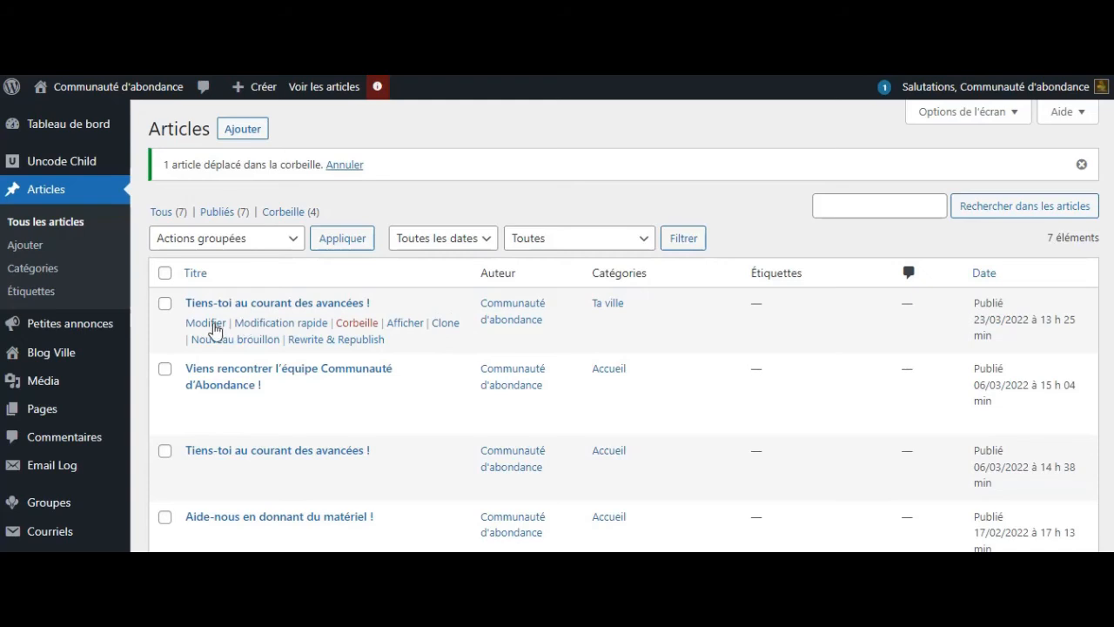
Edit the Ta ville article "Tiens-toi au courant des avancées !" and add "BLablabla" beside the photo under "Au niveau du coeur"
left_click(214, 327)
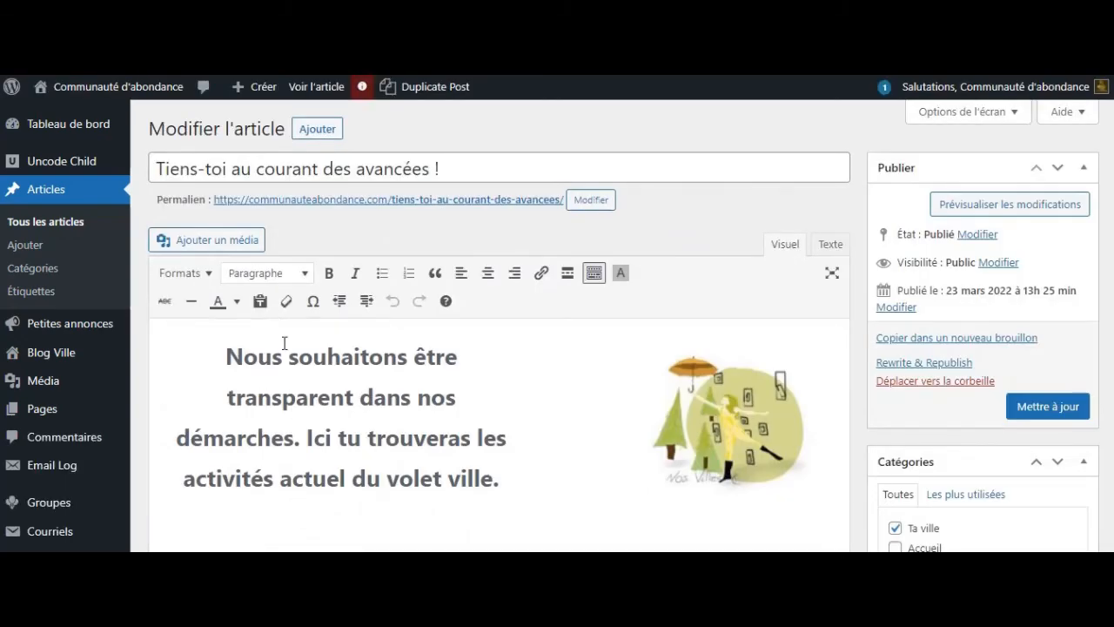
scroll(284, 342, "down", 5)
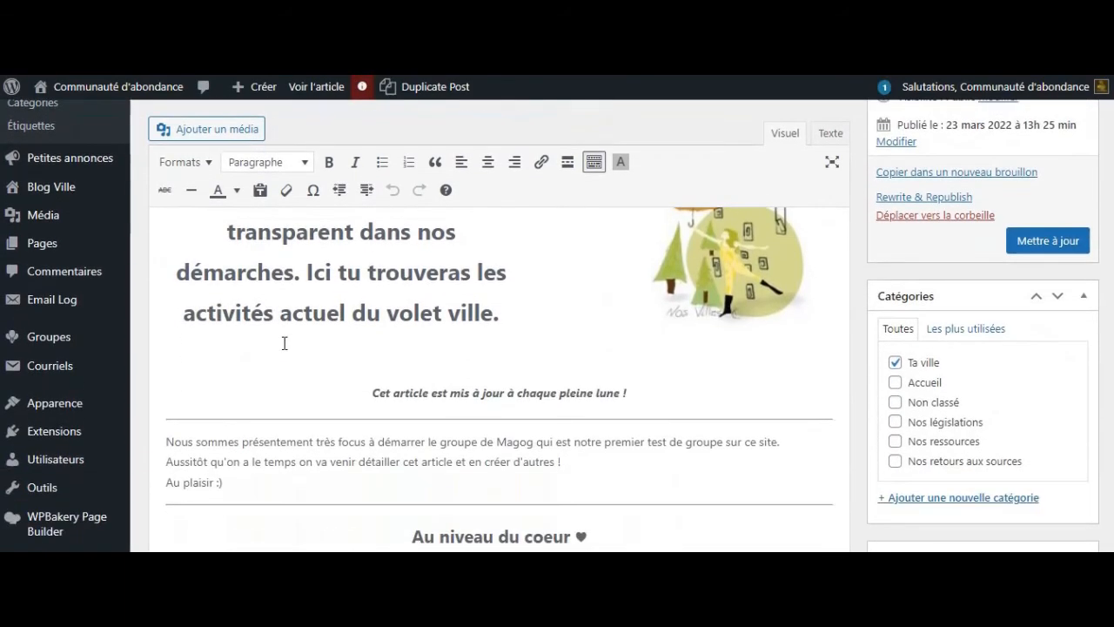
scroll(284, 343, "down", 2)
left_click(508, 290)
type("BLablabla")
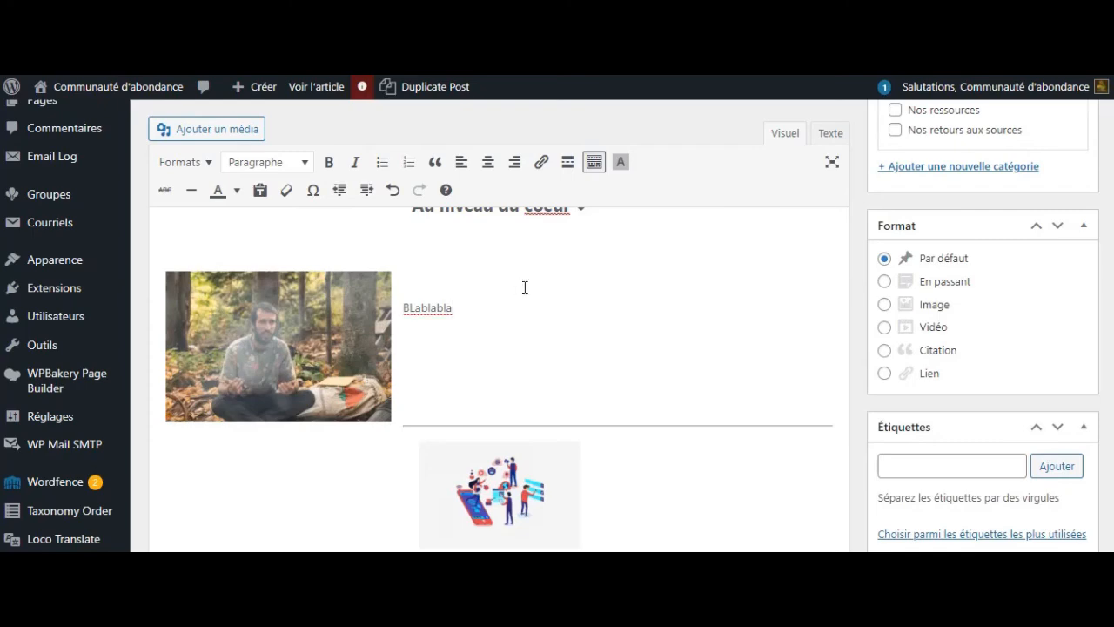
scroll(517, 288, "up", 5)
scroll(977, 210, "up", 1)
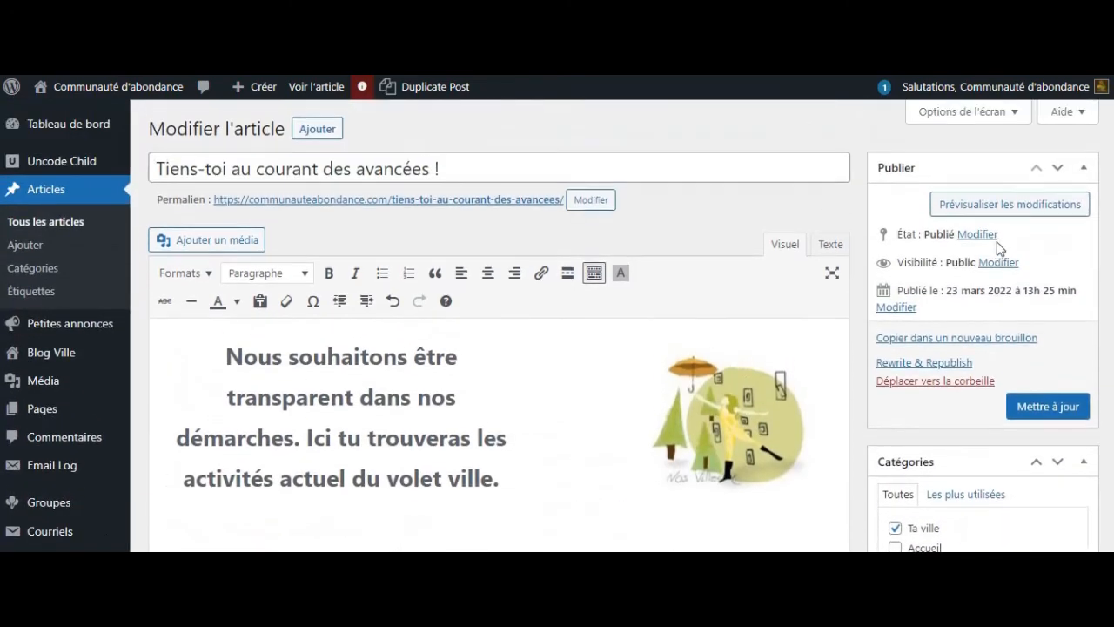